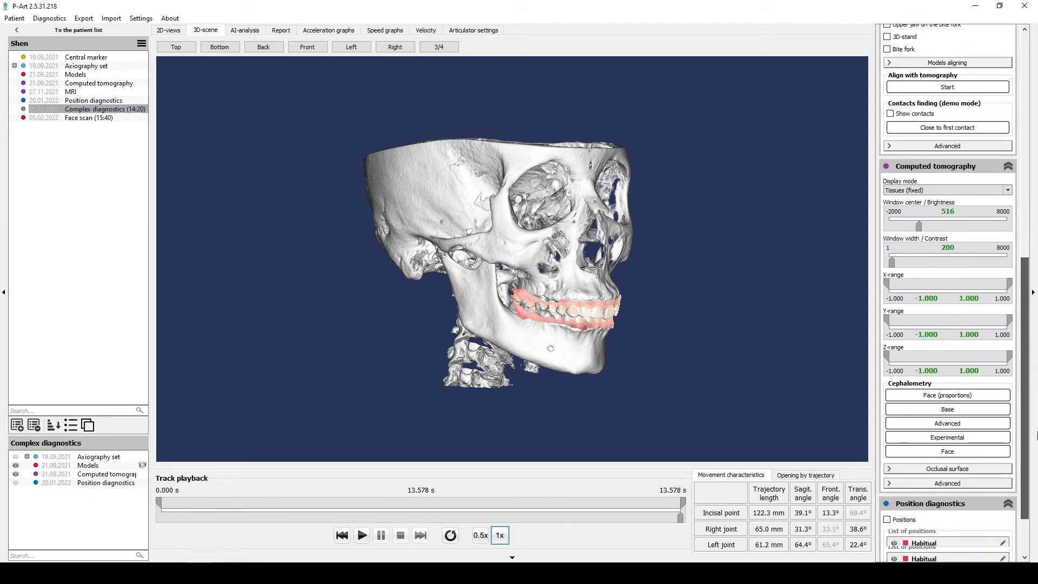
pyautogui.scroll(-2, 1004, 370)
# Review the base cephalometry landmark list with its Points group expanded, then dismiss it
pyautogui.click(942, 365)
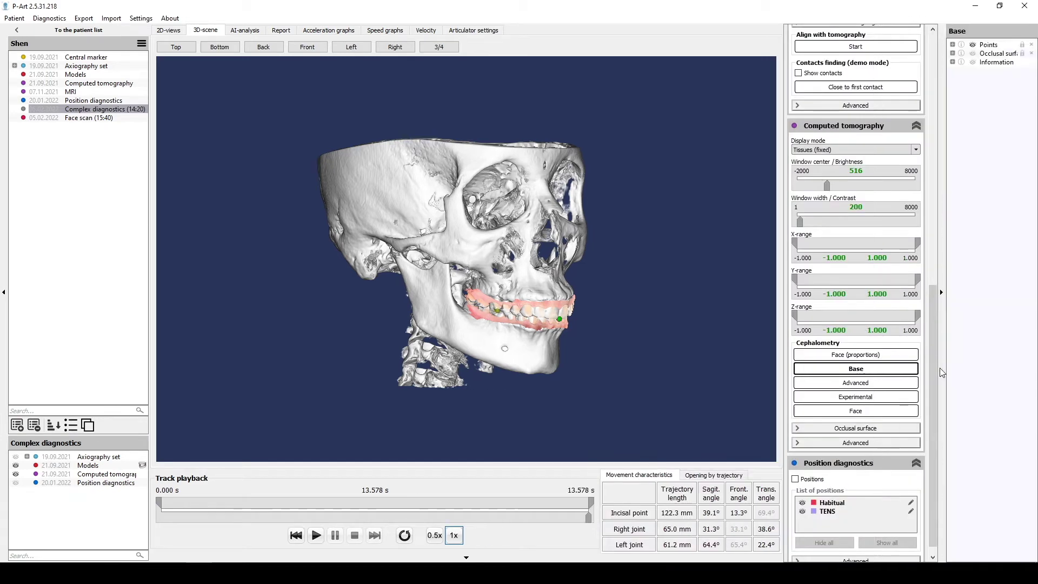
pyautogui.moveTo(947, 231); pyautogui.dragTo(924, 231)
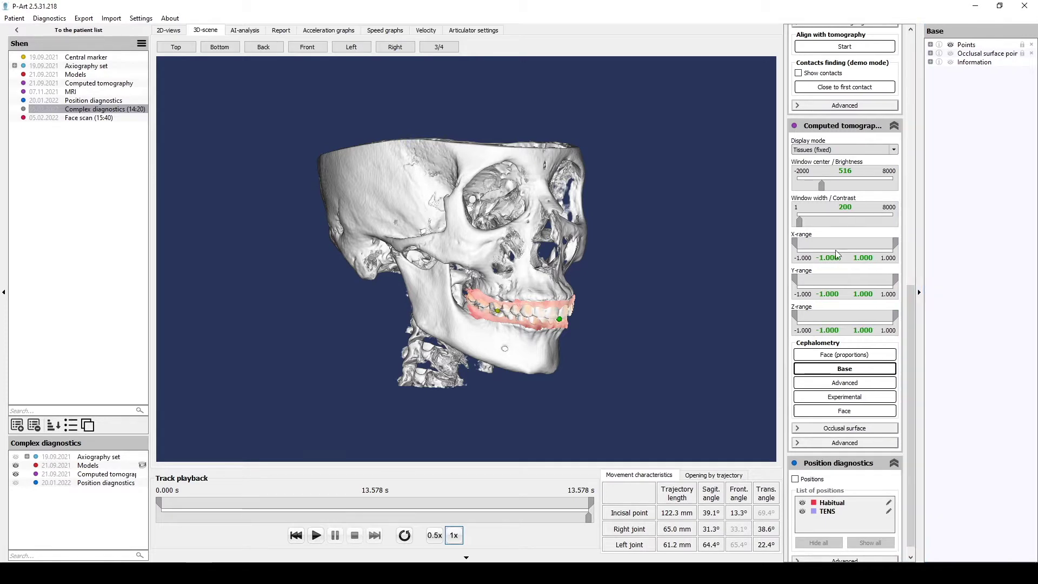
pyautogui.click(930, 45)
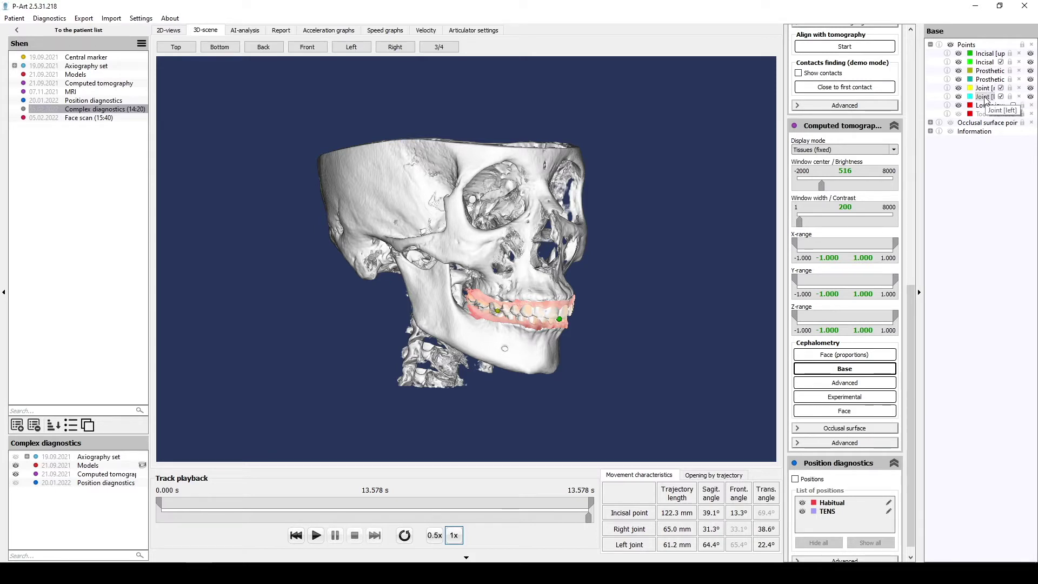
pyautogui.click(919, 292)
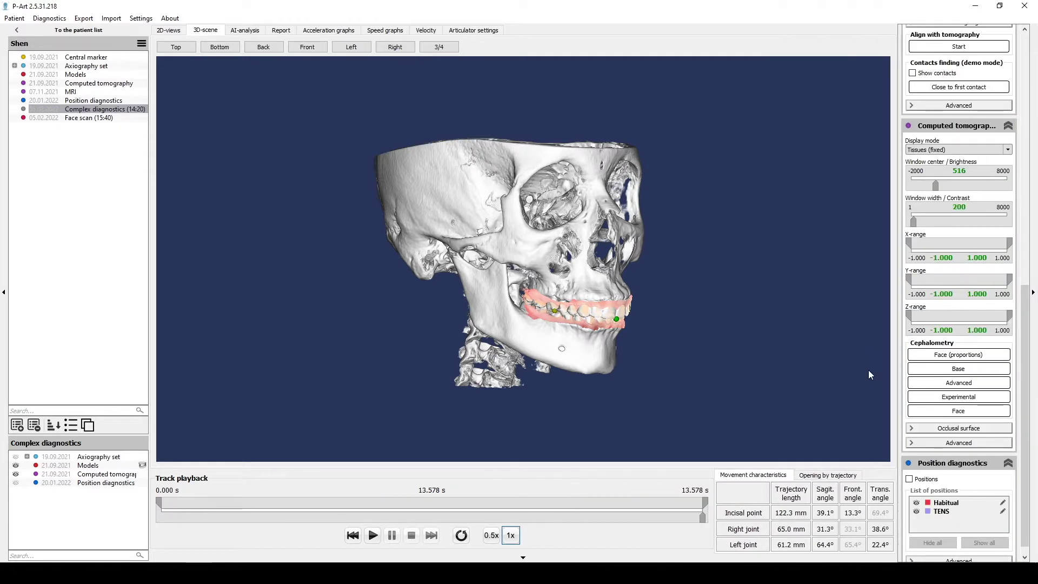
# Show the advanced cephalometry landmark list with the Osteal group expanded
pyautogui.moveTo(897, 304); pyautogui.dragTo(852, 325)
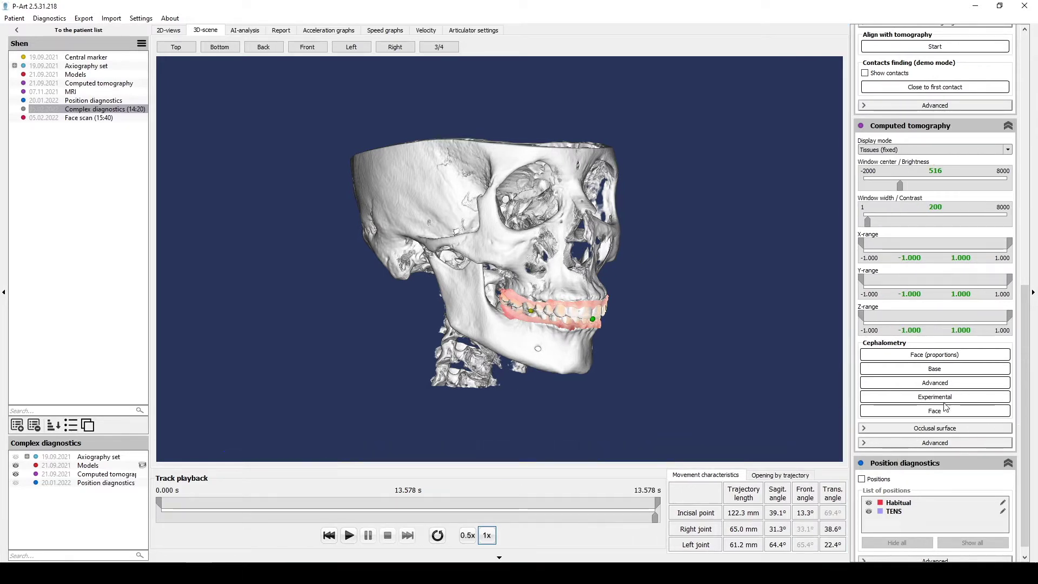
pyautogui.click(938, 385)
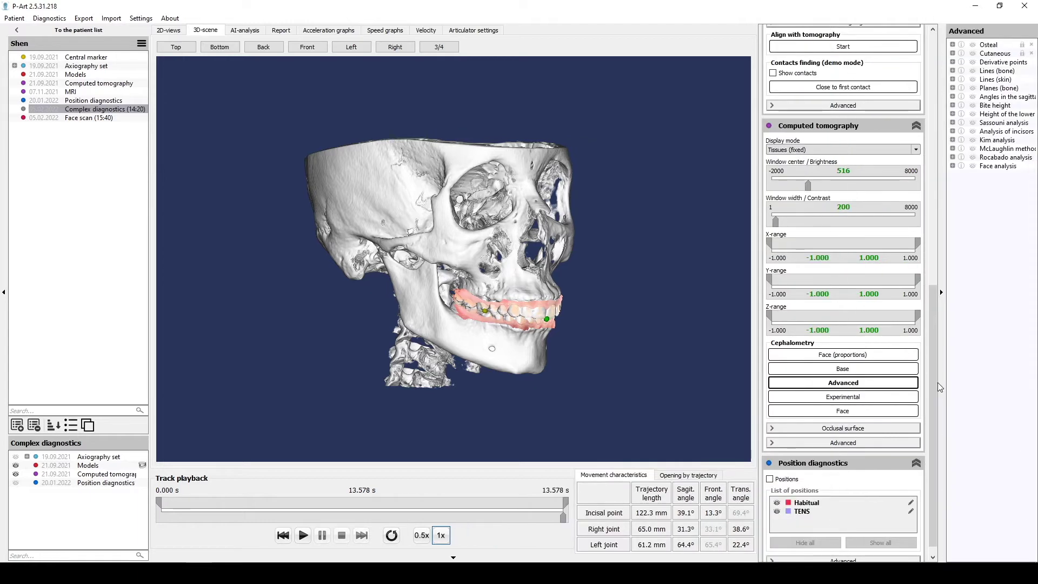
pyautogui.moveTo(941, 288); pyautogui.dragTo(924, 289)
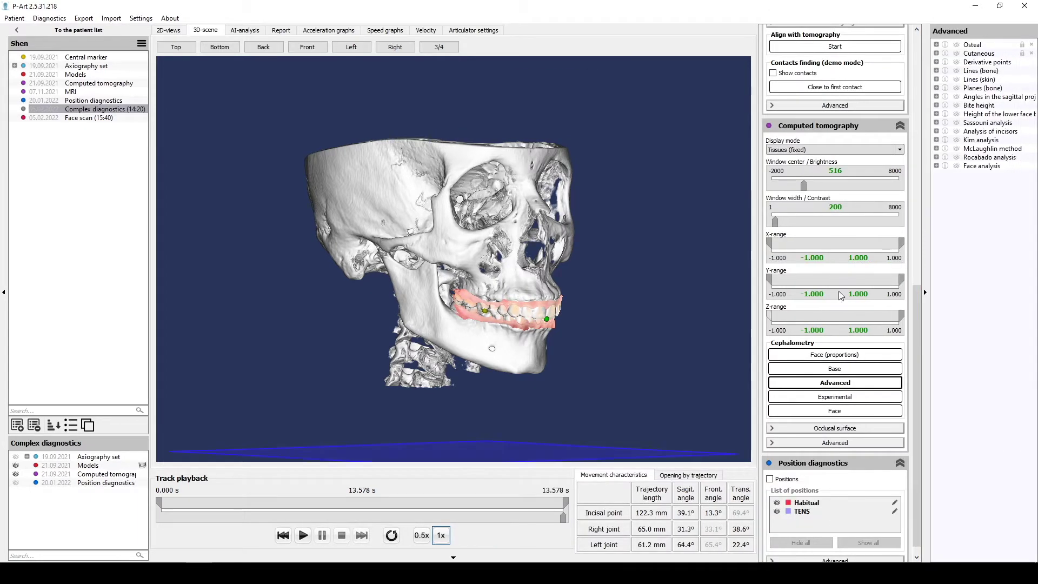
pyautogui.click(936, 45)
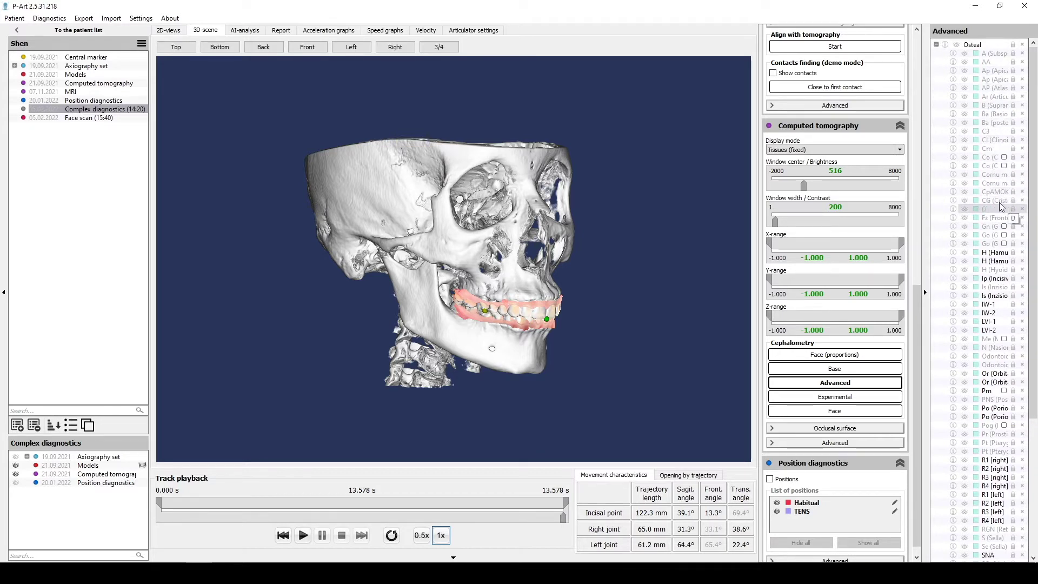
# Look up the description of the CG (Crista Galli) point and dismiss it
pyautogui.click(954, 200)
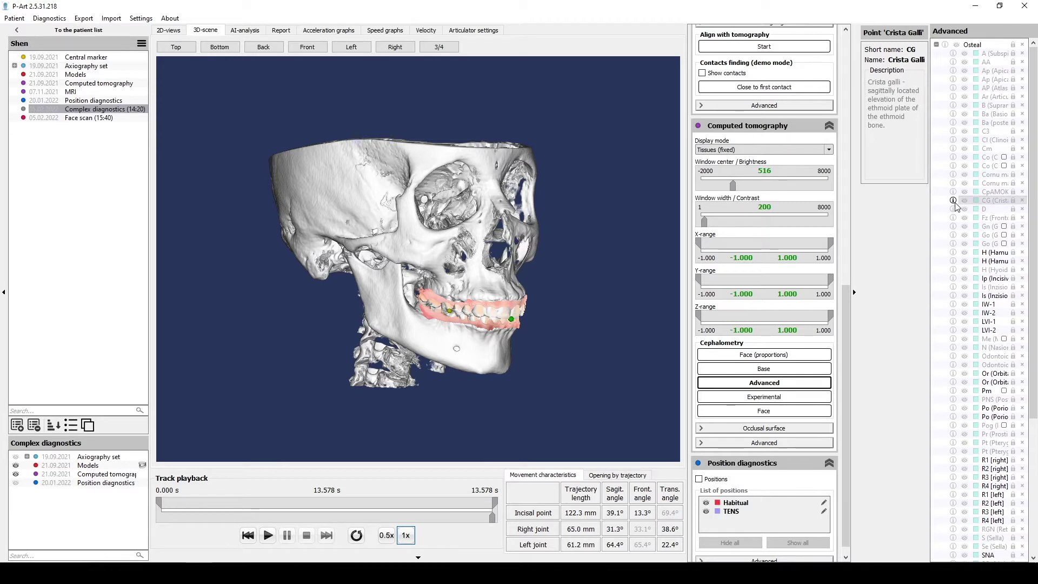
pyautogui.click(953, 202)
pyautogui.click(954, 201)
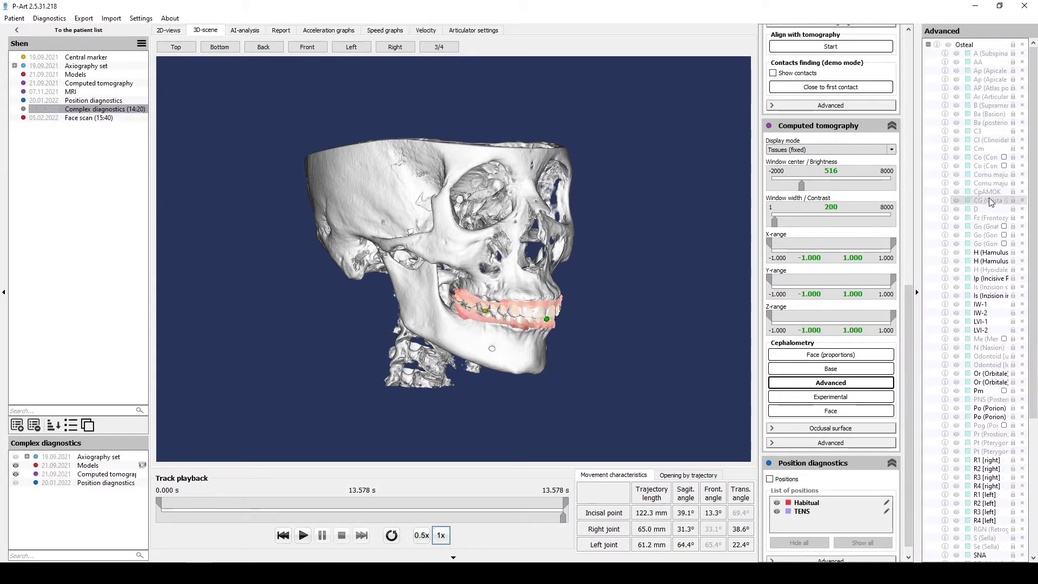
# Lower the upper Z clipping limit to cut off the skull top and look inside the cranium
pyautogui.moveTo(714, 243)
pyautogui.mouseDown()
pyautogui.moveTo(583, 253)
pyautogui.moveTo(663, 257)
pyautogui.mouseUp()
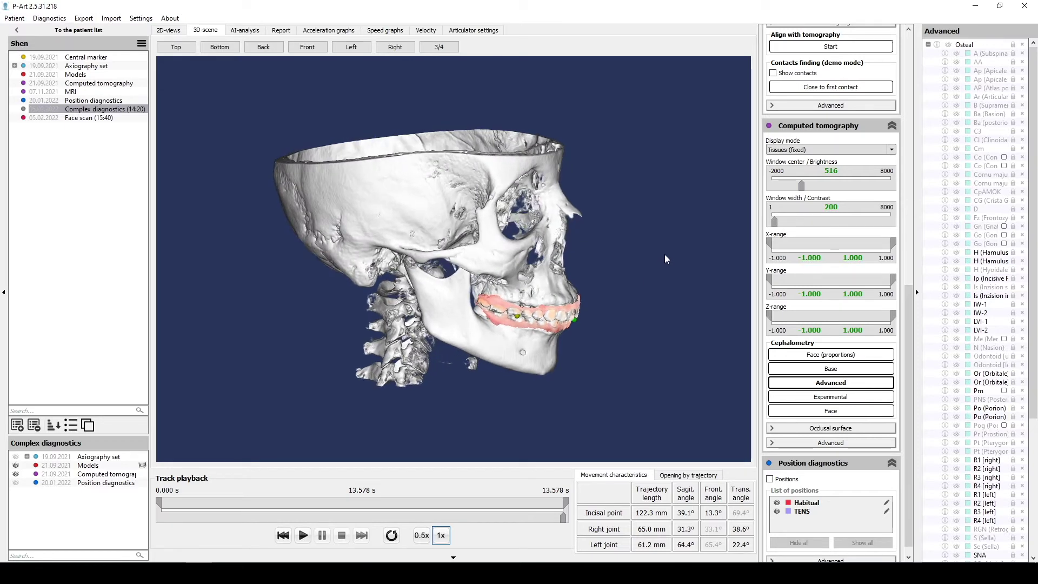
pyautogui.moveTo(890, 318); pyautogui.dragTo(860, 312)
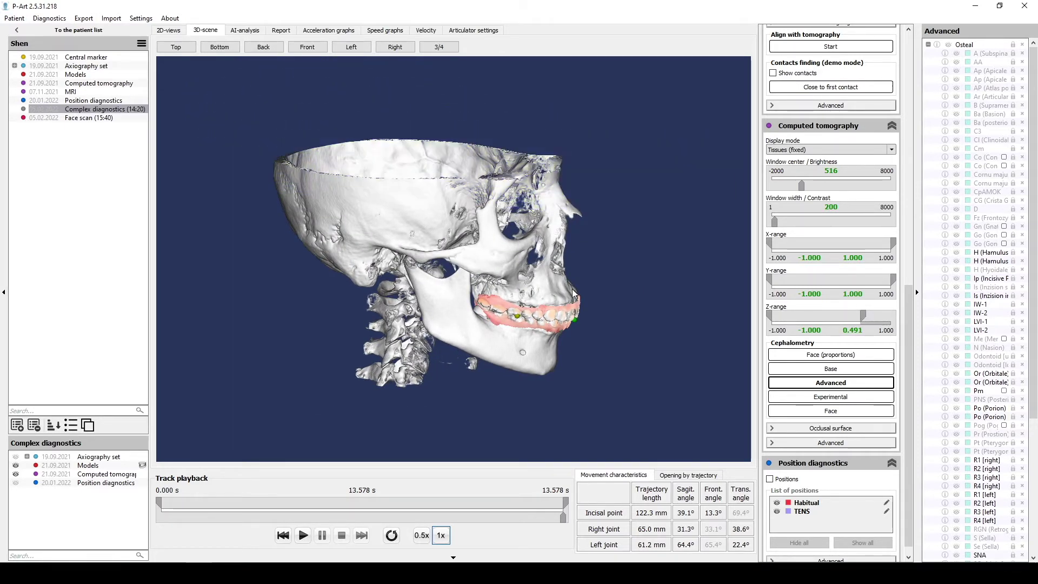
pyautogui.moveTo(690, 276); pyautogui.dragTo(686, 352)
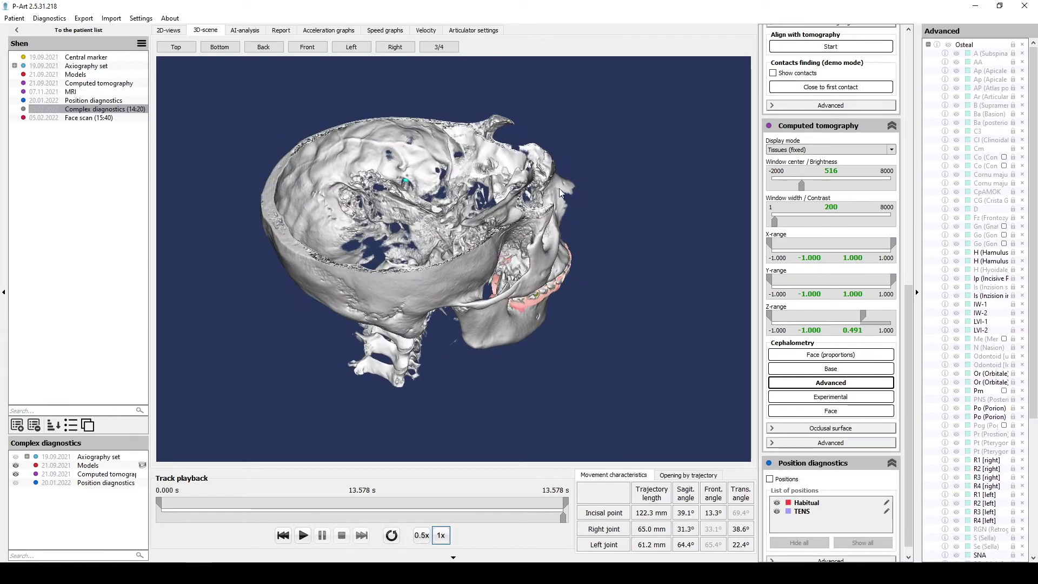
pyautogui.scroll(2, 552, 183)
pyautogui.moveTo(519, 244); pyautogui.dragTo(490, 284)
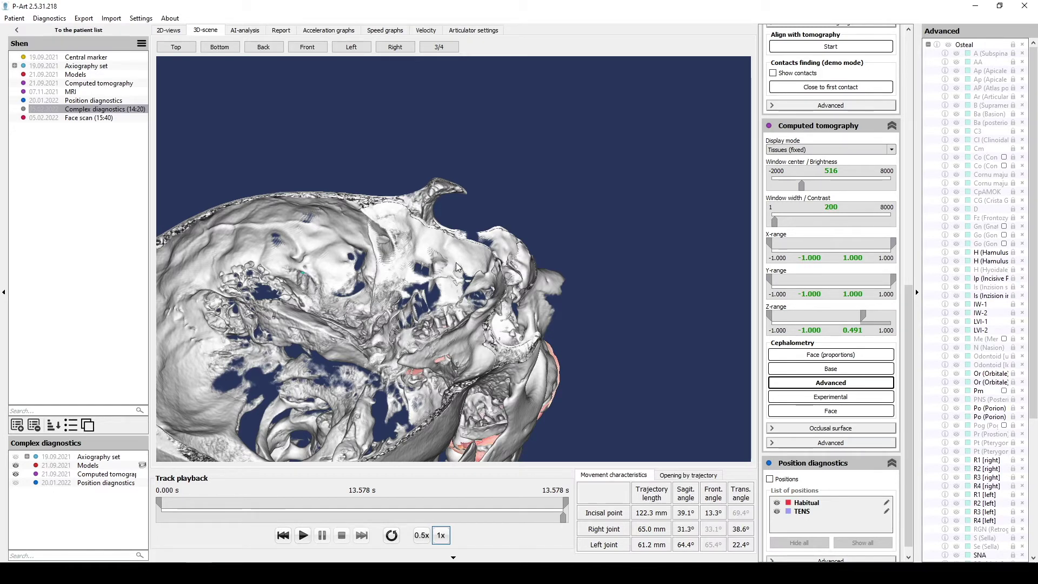
pyautogui.scroll(1, 457, 268)
pyautogui.scroll(1, 467, 308)
pyautogui.scroll(1, 474, 340)
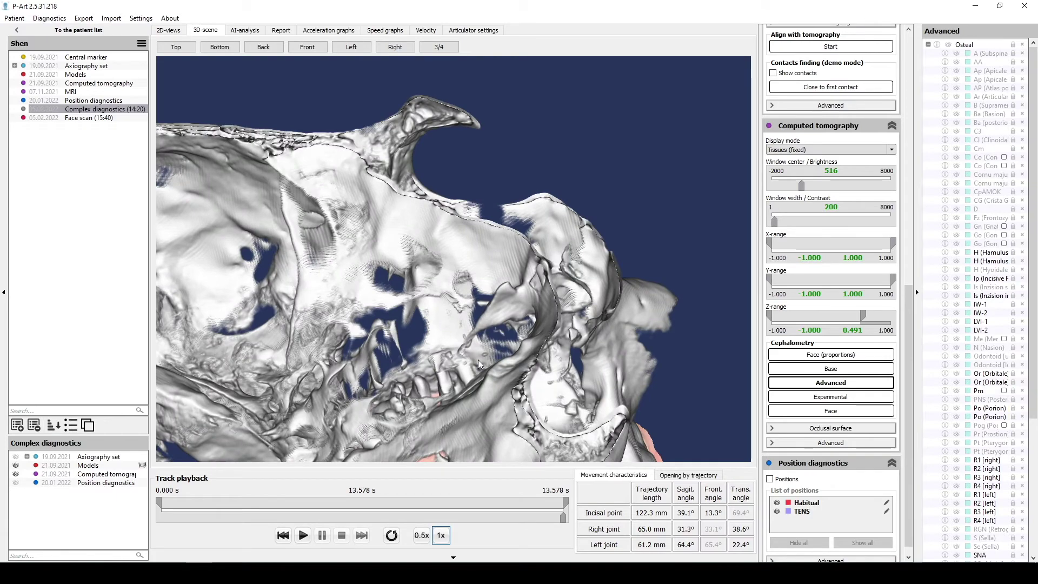
pyautogui.moveTo(479, 366)
pyautogui.mouseDown()
pyautogui.moveTo(479, 351)
pyautogui.moveTo(498, 375)
pyautogui.mouseUp()
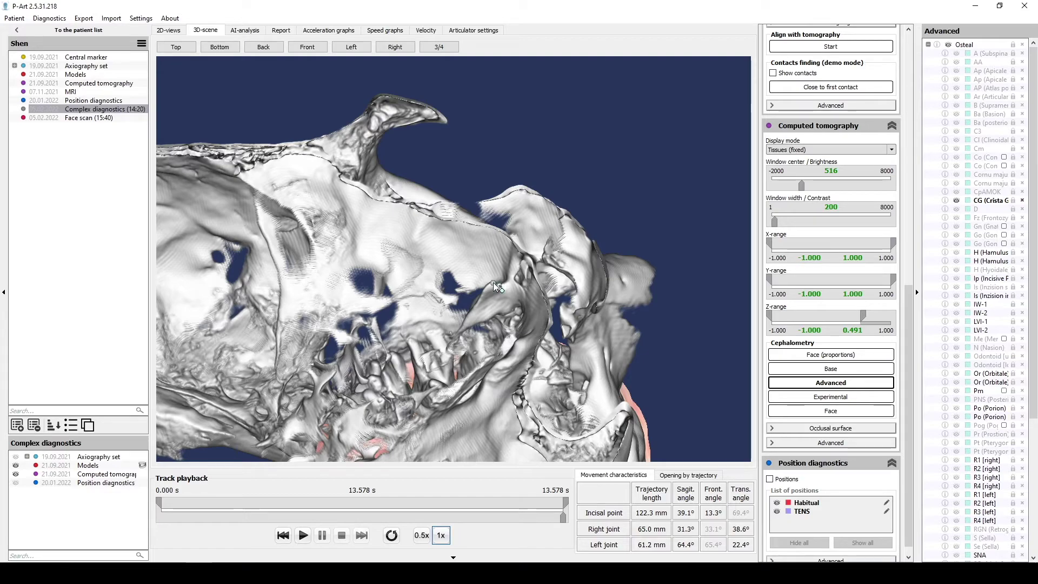
# Turn the clipped cranium toward the crista galli region
pyautogui.moveTo(493, 282)
pyautogui.mouseDown()
pyautogui.moveTo(393, 306)
pyautogui.moveTo(575, 306)
pyautogui.moveTo(513, 298)
pyautogui.moveTo(357, 322)
pyautogui.moveTo(464, 294)
pyautogui.mouseUp()
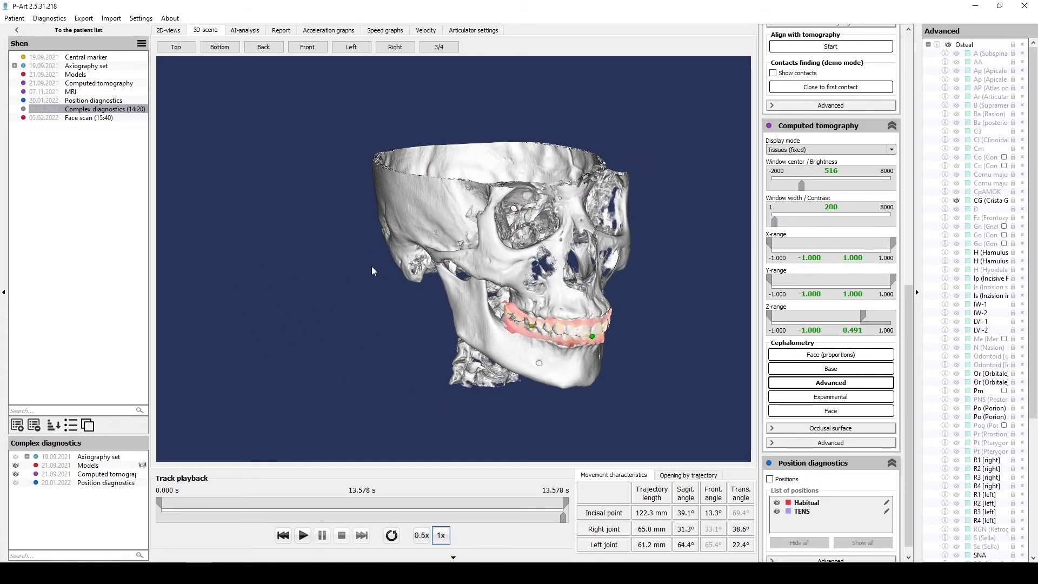
# Restore the full unclipped skull in a front three-quarter view
pyautogui.moveTo(464, 294); pyautogui.dragTo(687, 320)
pyautogui.moveTo(863, 316); pyautogui.dragTo(893, 315)
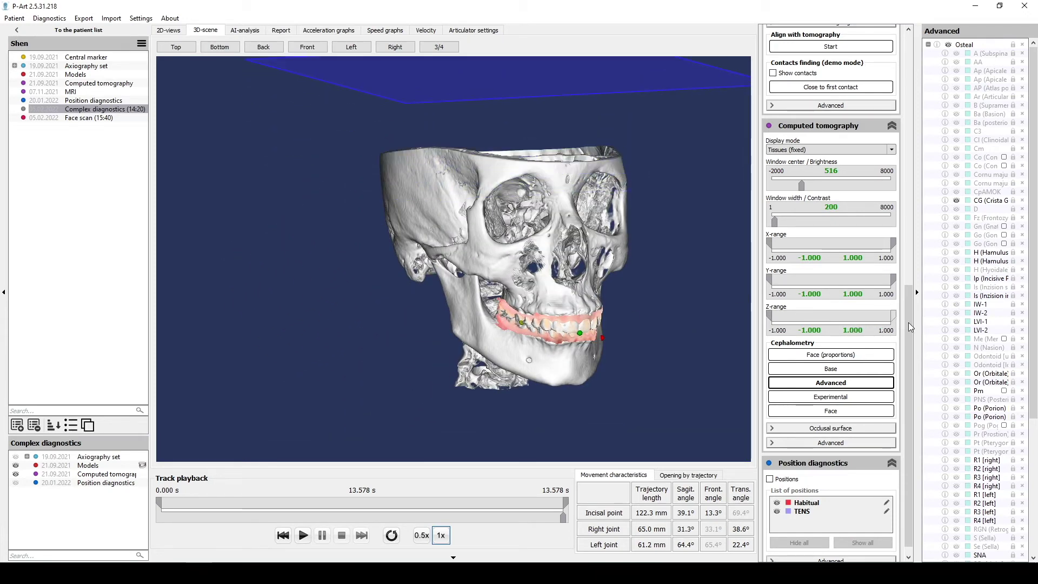
pyautogui.moveTo(588, 332)
pyautogui.mouseDown()
pyautogui.moveTo(551, 330)
pyautogui.moveTo(602, 328)
pyautogui.mouseUp()
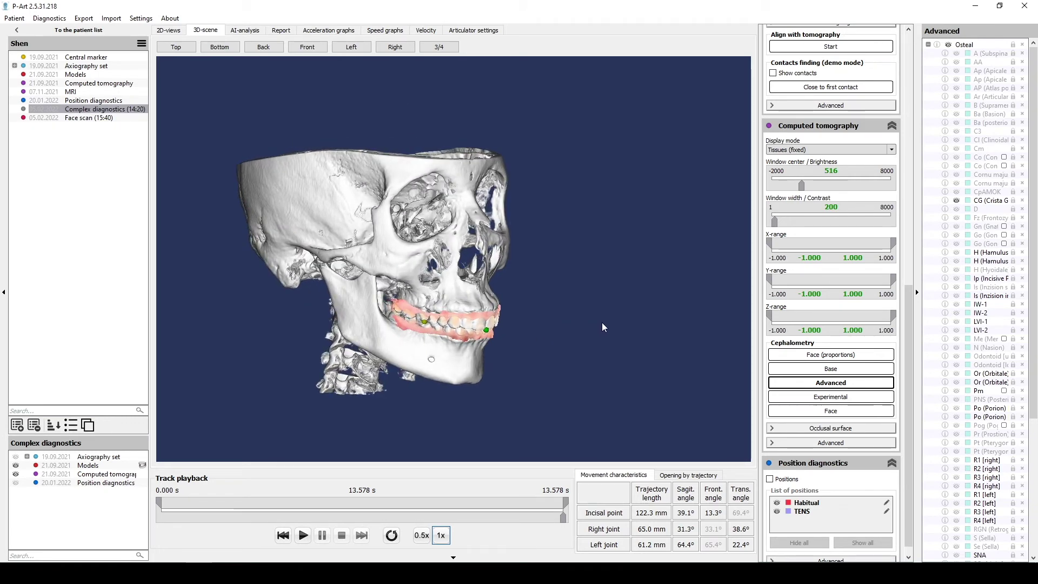
# Widen the settings area beside the 3D view and turn the skull frontal
pyautogui.click(916, 290)
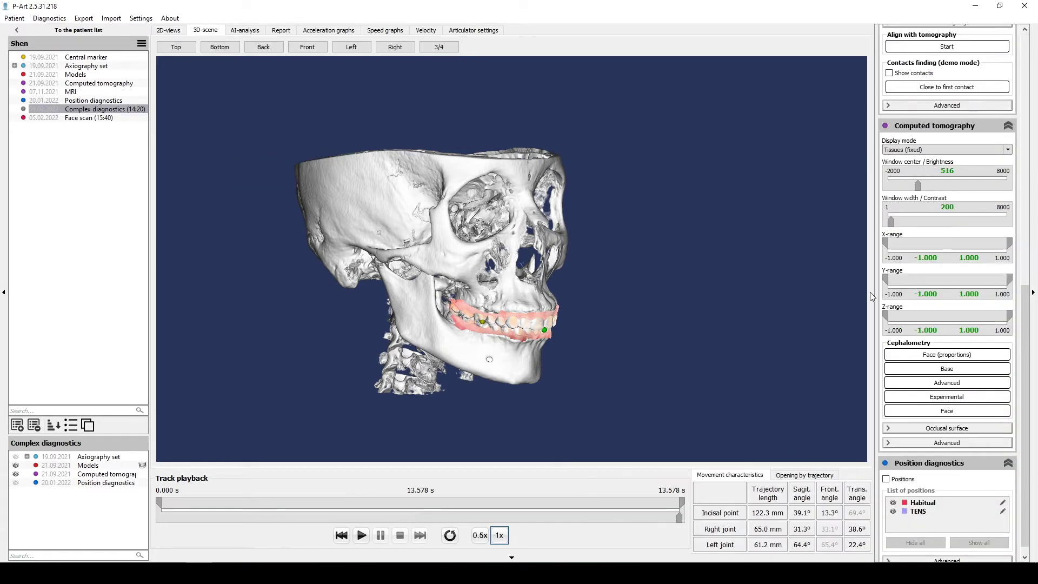
pyautogui.moveTo(875, 290); pyautogui.dragTo(830, 294)
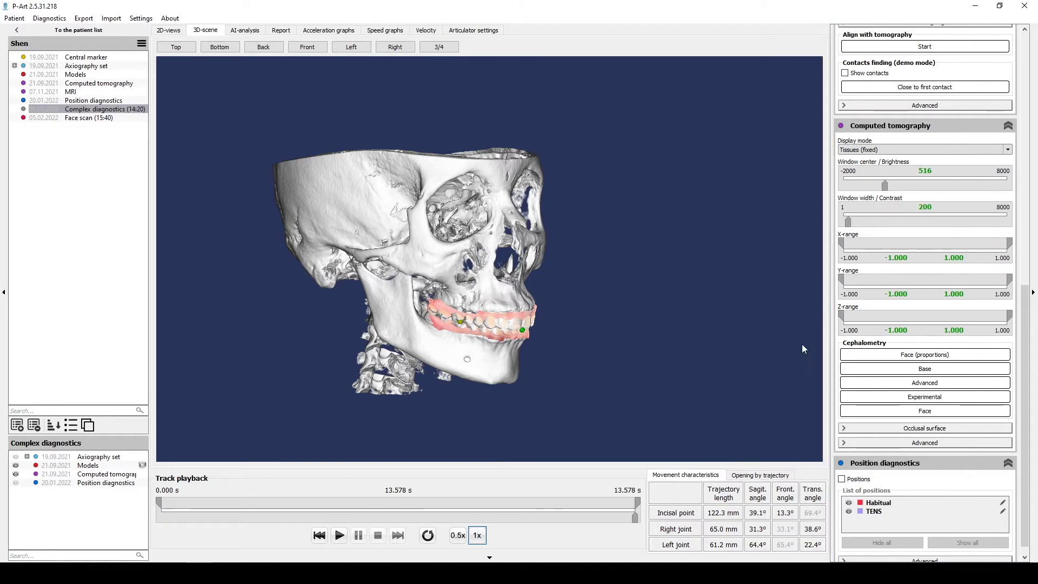
pyautogui.moveTo(543, 305)
pyautogui.mouseDown()
pyautogui.moveTo(644, 297)
pyautogui.moveTo(548, 304)
pyautogui.moveTo(343, 290)
pyautogui.mouseUp()
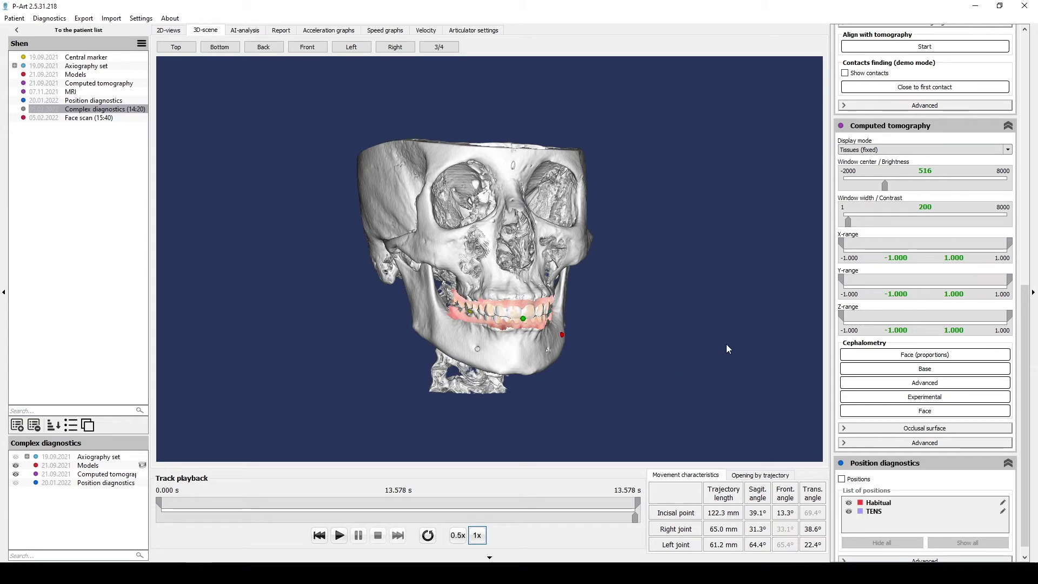
pyautogui.moveTo(1027, 302); pyautogui.dragTo(1029, 319)
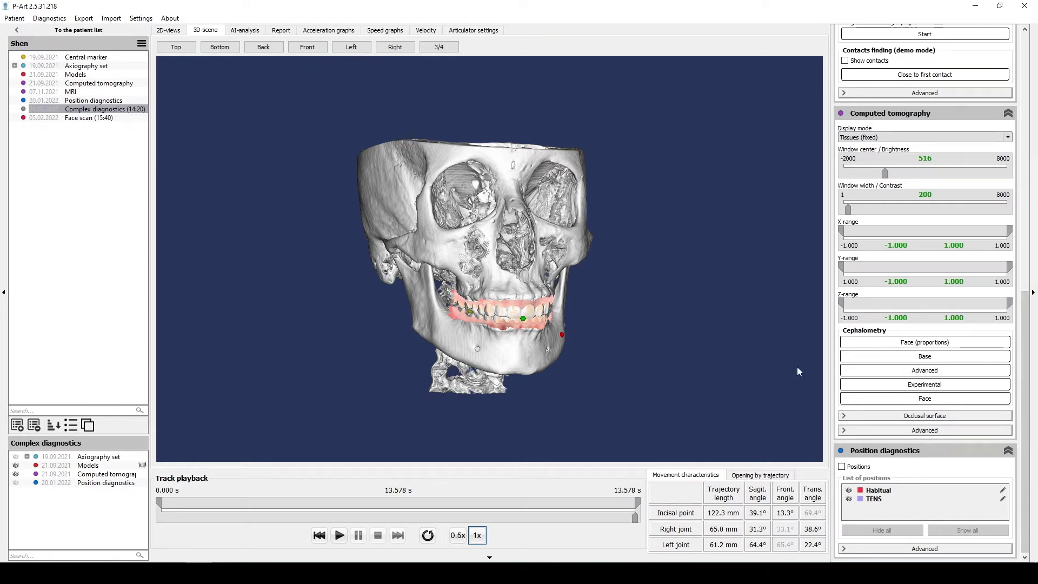
# Show the occlusal surface on the skull in Monson sphere mode with its move gizmo active
pyautogui.click(915, 417)
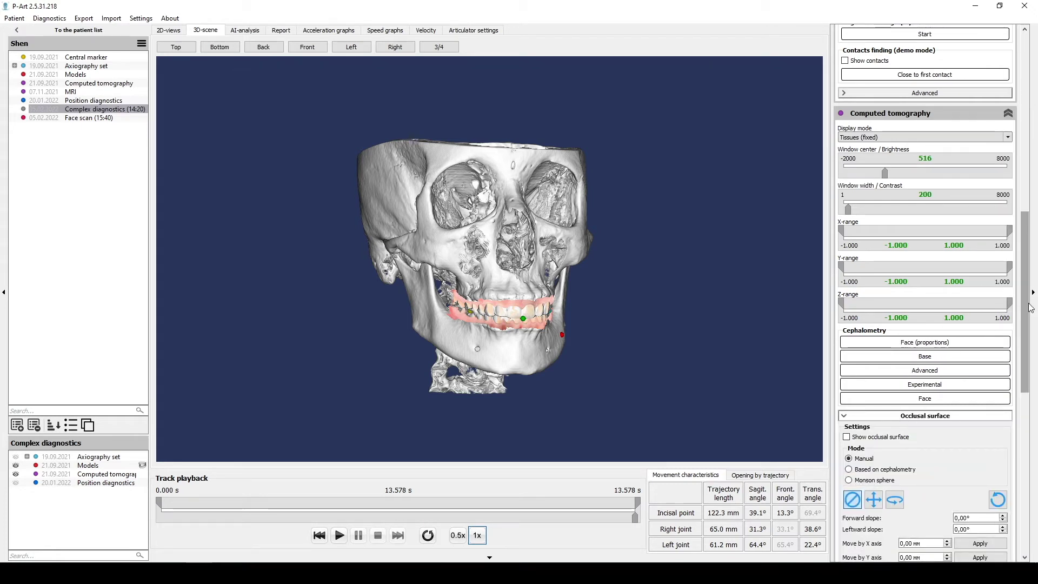
pyautogui.moveTo(1025, 310); pyautogui.dragTo(1026, 370)
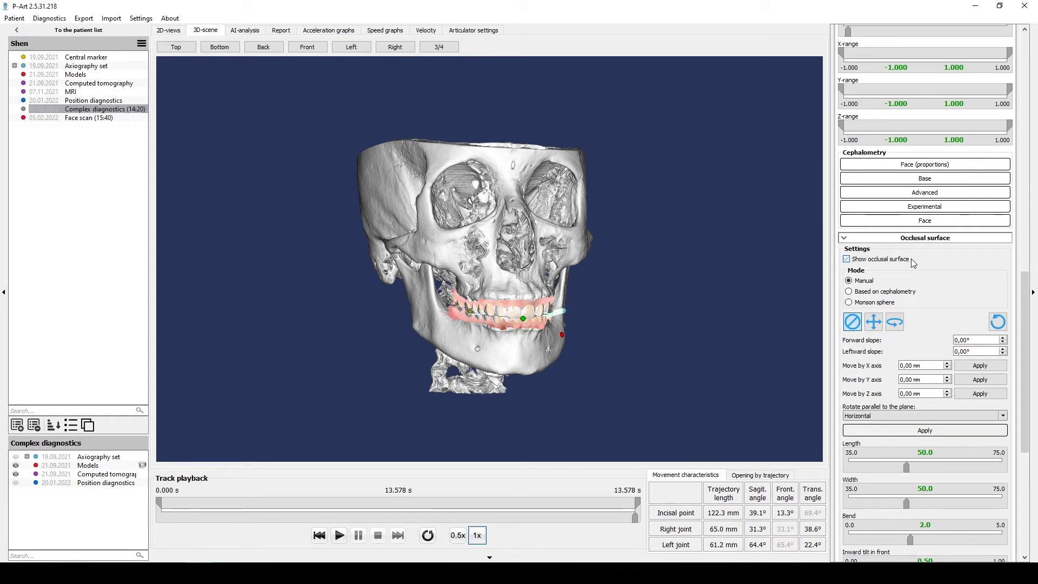
pyautogui.moveTo(546, 375); pyautogui.dragTo(692, 373)
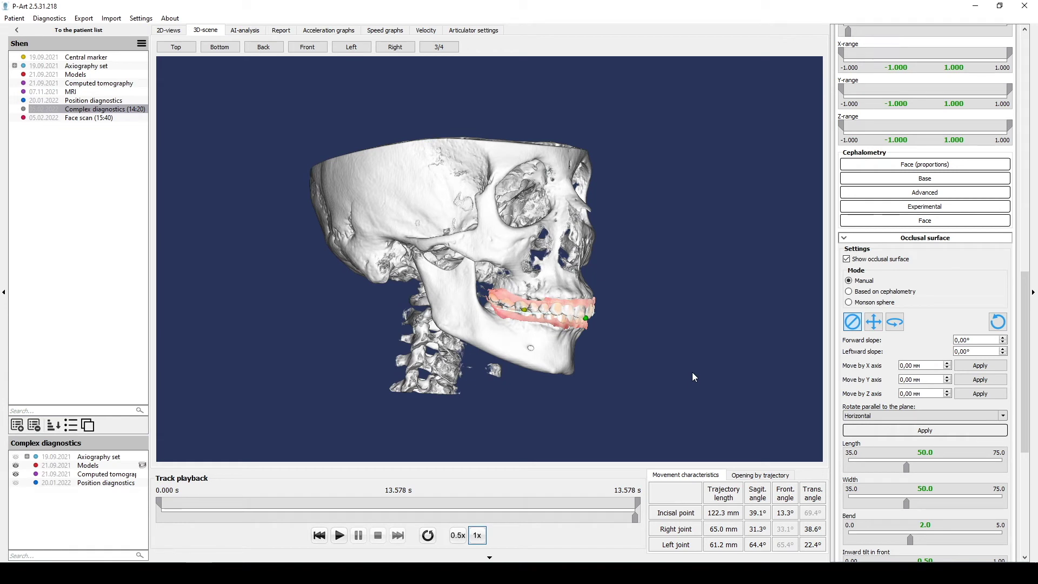
pyautogui.click(850, 303)
pyautogui.scroll(-2, 1022, 308)
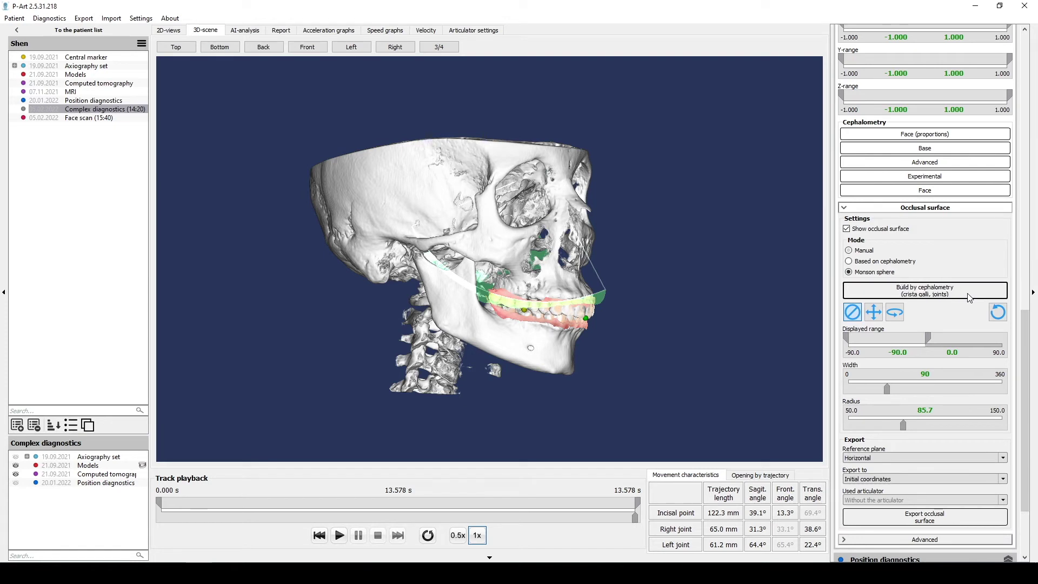
pyautogui.click(874, 313)
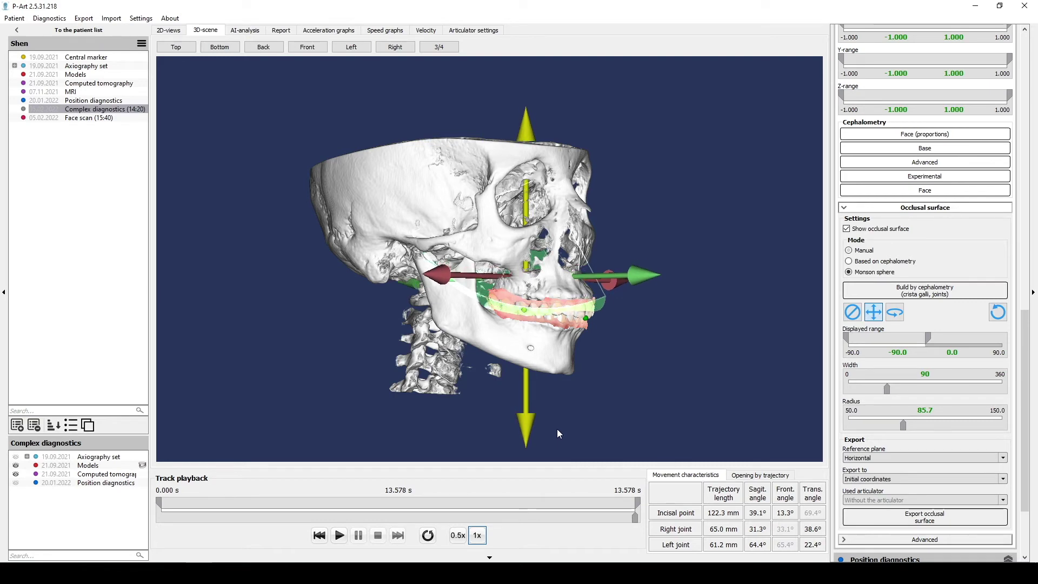
# Clip the skull out of view along the Z range and hide the upper jaw model
pyautogui.moveTo(647, 394)
pyautogui.mouseDown()
pyautogui.moveTo(741, 417)
pyautogui.moveTo(731, 422)
pyautogui.moveTo(736, 402)
pyautogui.mouseUp()
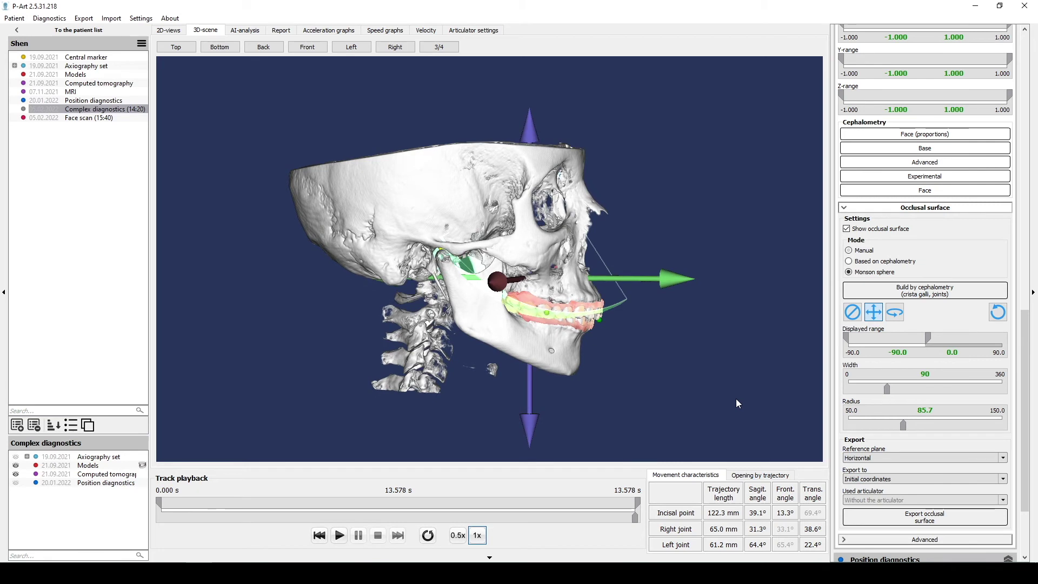
pyautogui.moveTo(844, 95); pyautogui.dragTo(1006, 95)
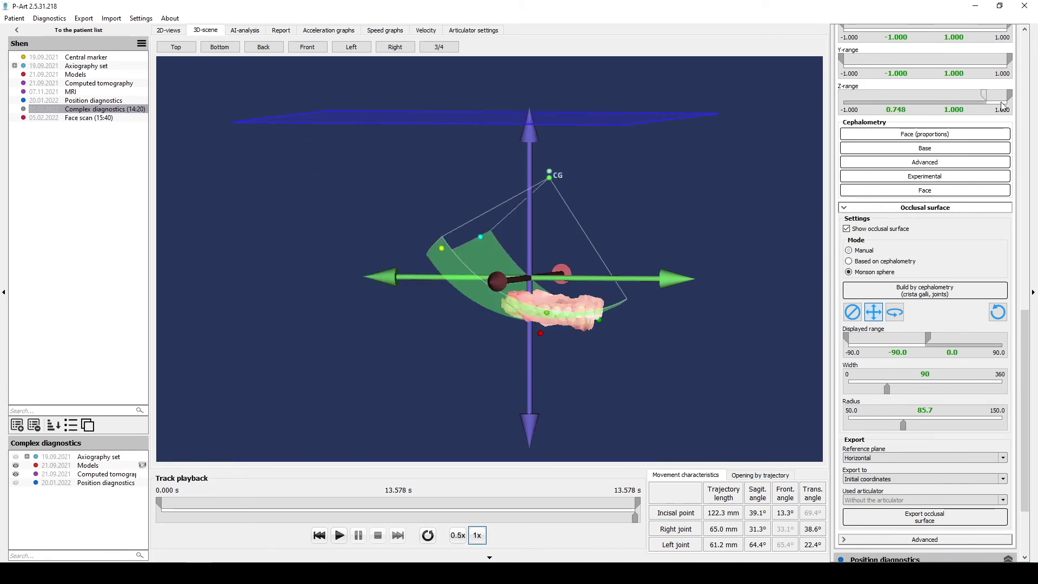
pyautogui.moveTo(659, 396); pyautogui.dragTo(652, 402)
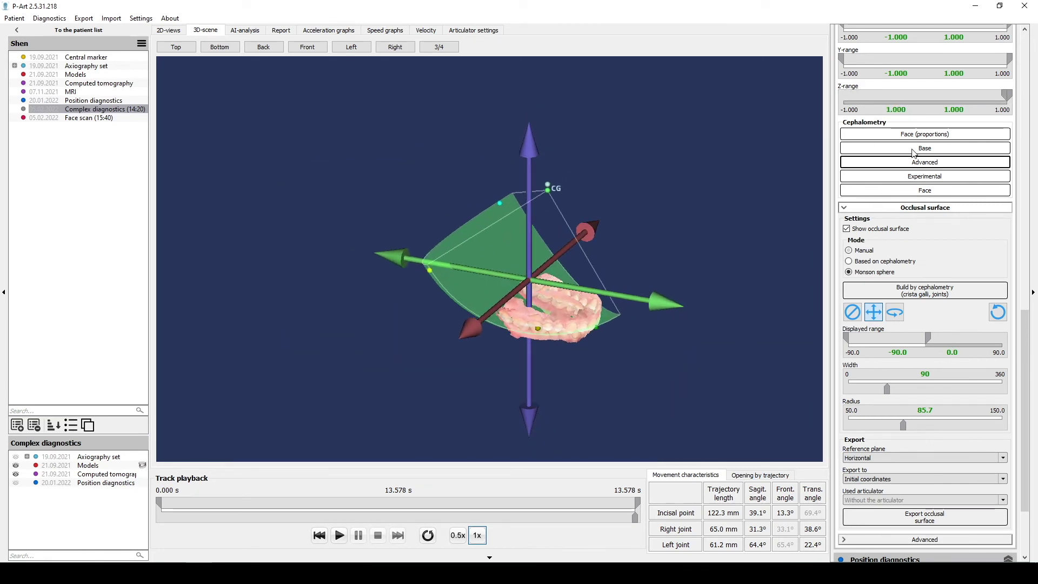
pyautogui.moveTo(1025, 313); pyautogui.dragTo(1026, 140)
pyautogui.click(842, 180)
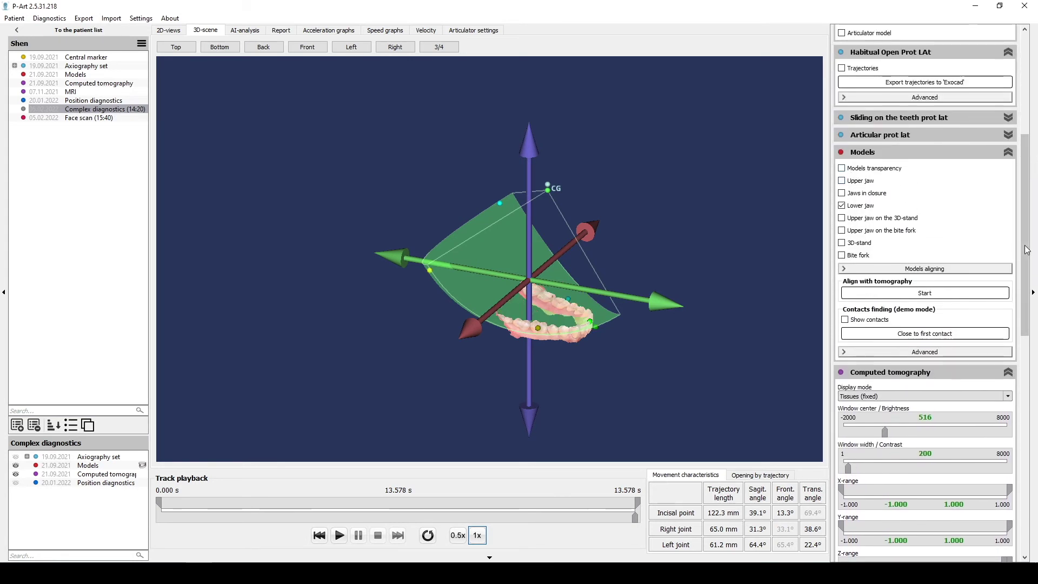
pyautogui.moveTo(1025, 252); pyautogui.dragTo(1024, 469)
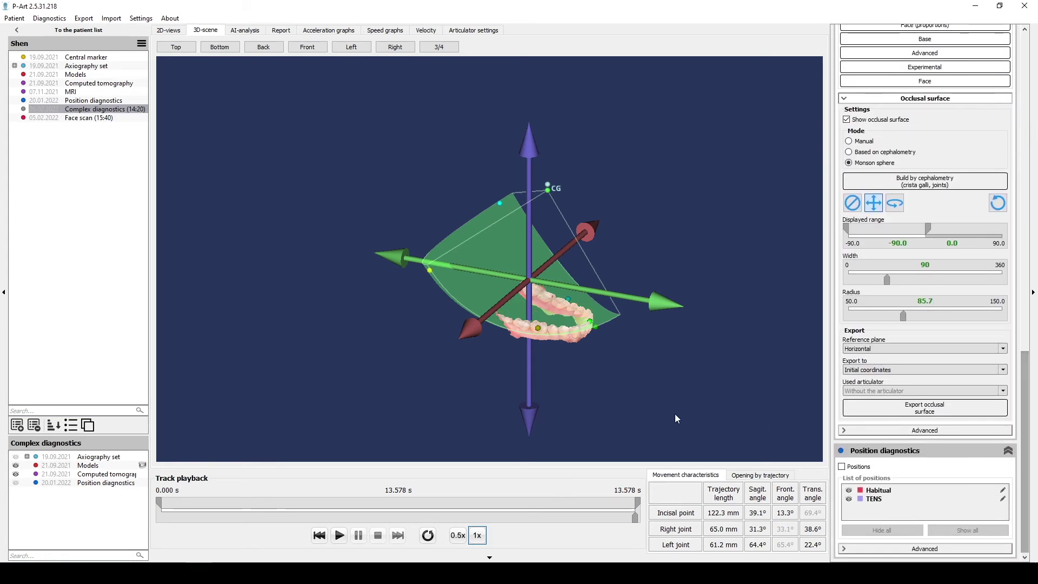
pyautogui.moveTo(675, 414)
pyautogui.mouseDown(button='middle')
pyautogui.moveTo(647, 382)
pyautogui.moveTo(669, 376)
pyautogui.mouseUp(button='middle')
pyautogui.moveTo(528, 142); pyautogui.dragTo(529, 123, button='middle')
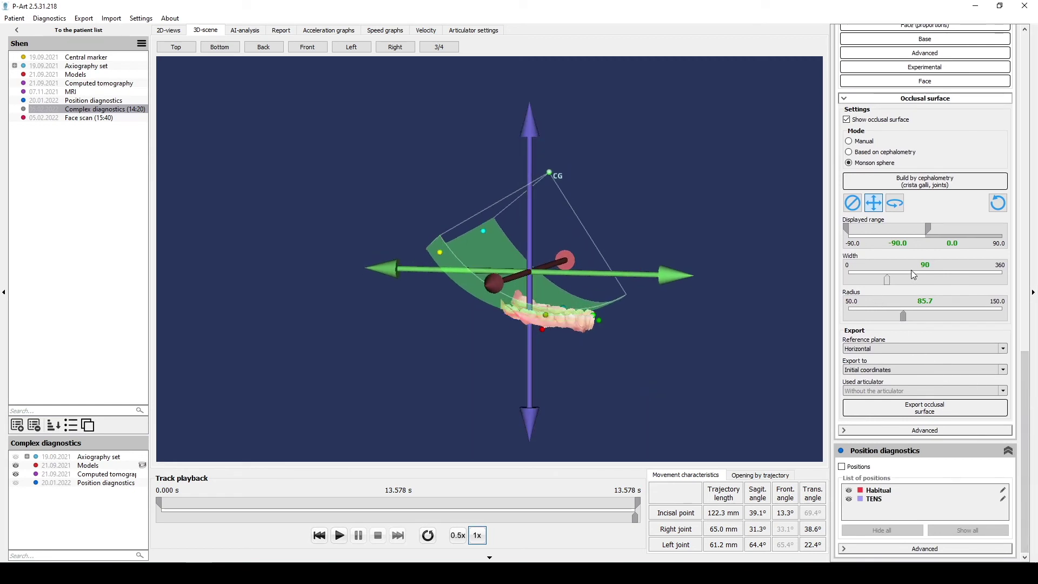
# Resize the sphere surface: displayed range to 7, width 74, radius 83.5
pyautogui.moveTo(930, 234)
pyautogui.mouseDown()
pyautogui.moveTo(946, 233)
pyautogui.moveTo(931, 234)
pyautogui.mouseUp()
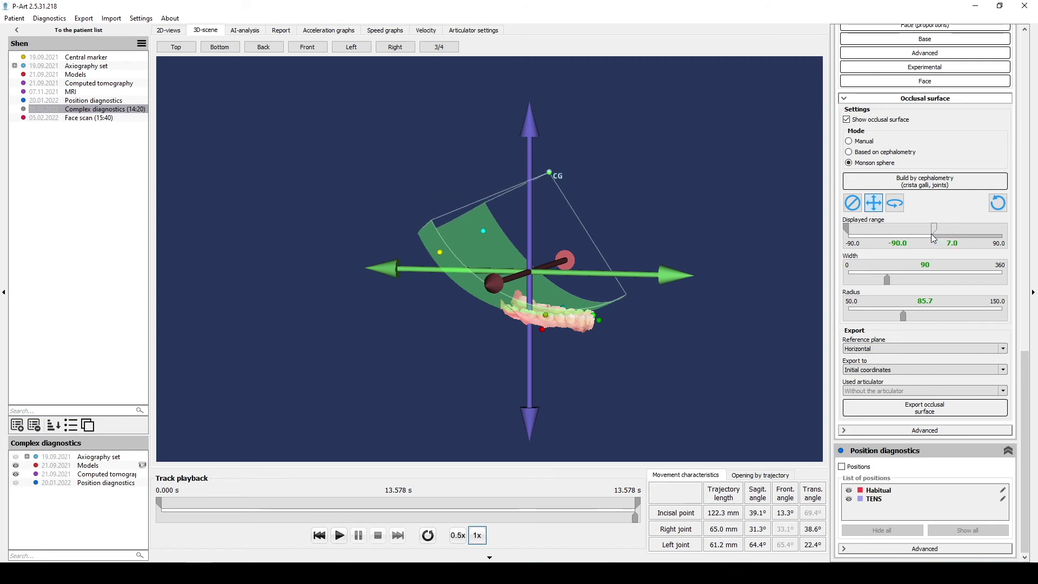
pyautogui.moveTo(888, 277)
pyautogui.mouseDown()
pyautogui.moveTo(901, 278)
pyautogui.moveTo(880, 278)
pyautogui.mouseUp()
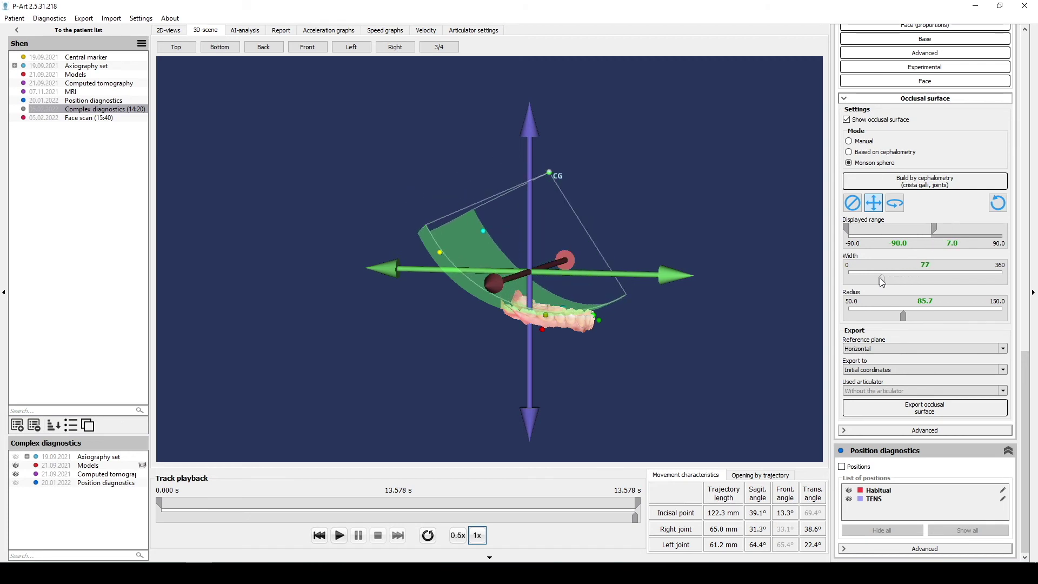
pyautogui.moveTo(902, 314)
pyautogui.mouseDown()
pyautogui.moveTo(909, 319)
pyautogui.moveTo(901, 315)
pyautogui.mouseUp()
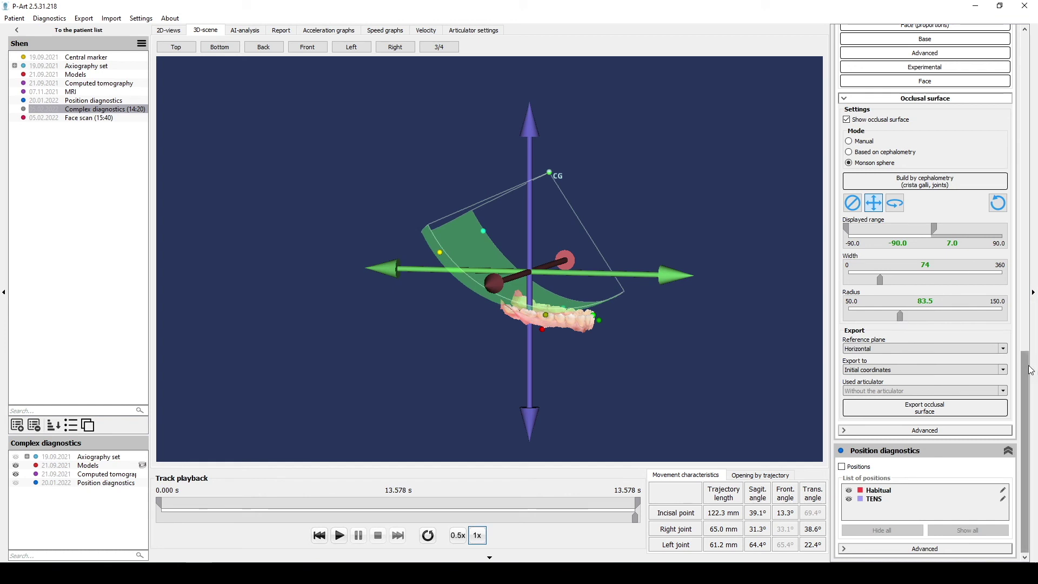
# Set export reference plane to Frankfort plane and export target to exocad
pyautogui.click(851, 349)
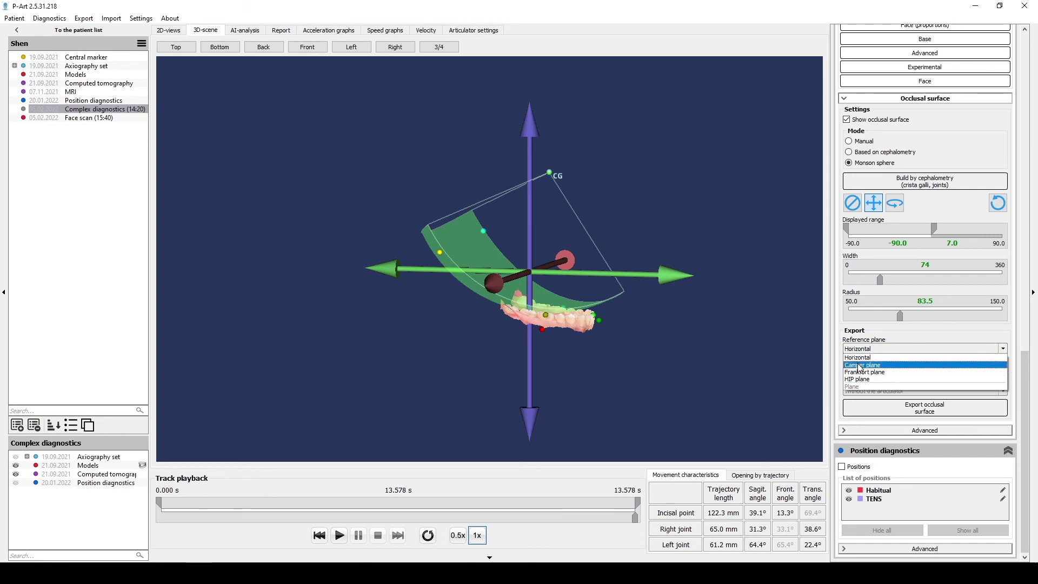
pyautogui.click(858, 372)
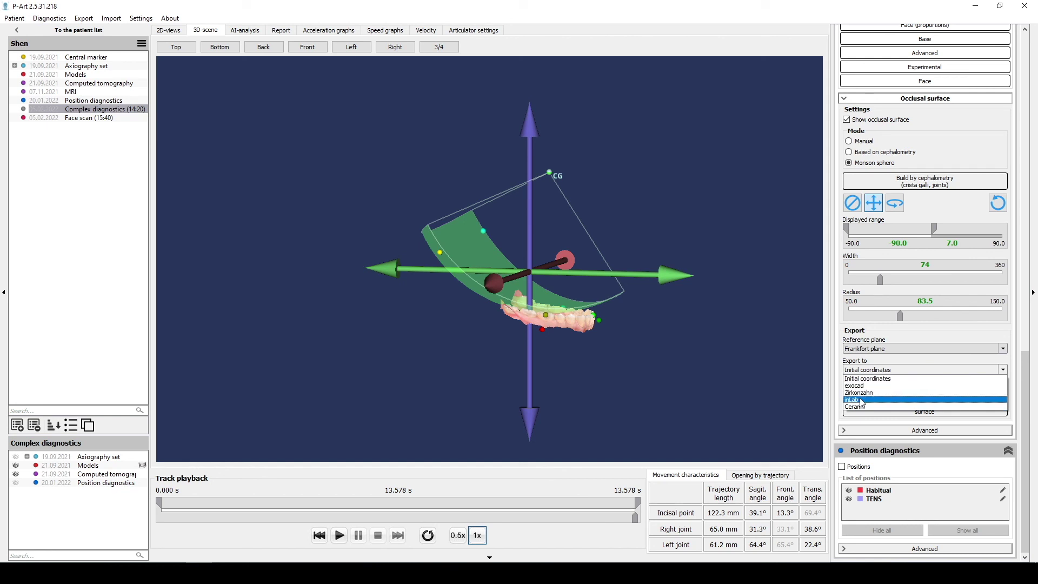
pyautogui.click(864, 386)
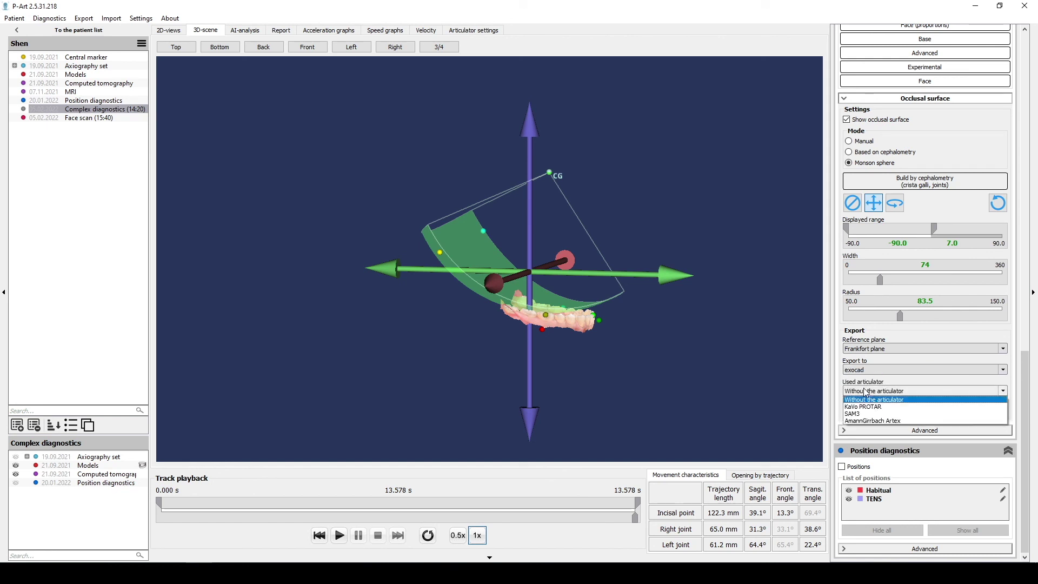